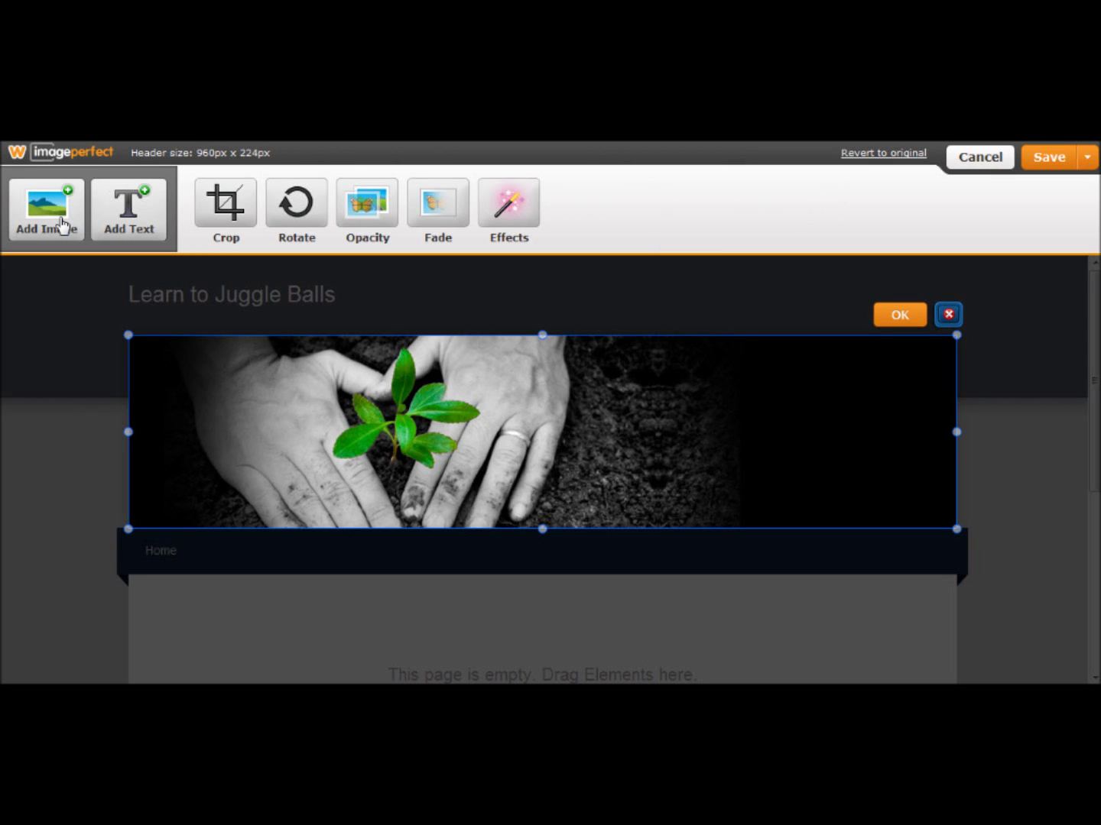
Step: Choose a new header image to replace the default plant picture with the juggling photo
click(61, 225)
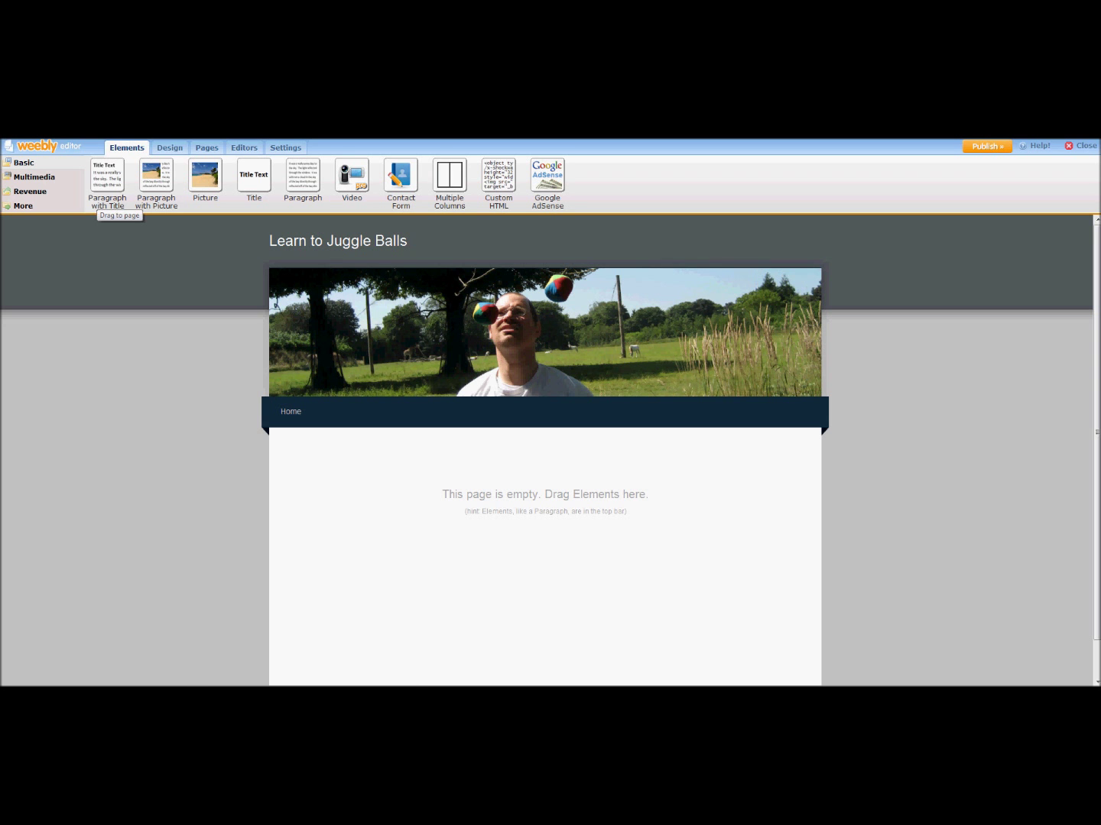
Step: Add a title-and-paragraph block titled 'Juggling Balls is Easy!' with the it's-ok-to-drop sentence below
drag(106, 175, 458, 493)
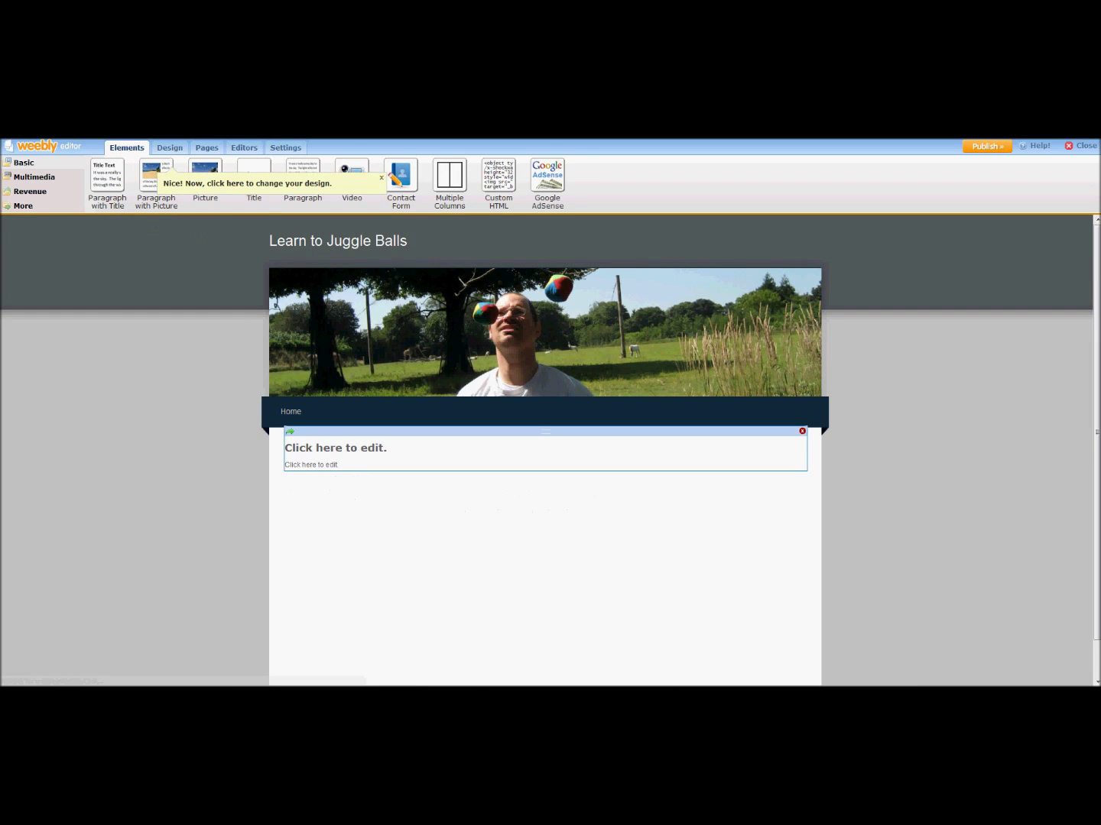
click(387, 446)
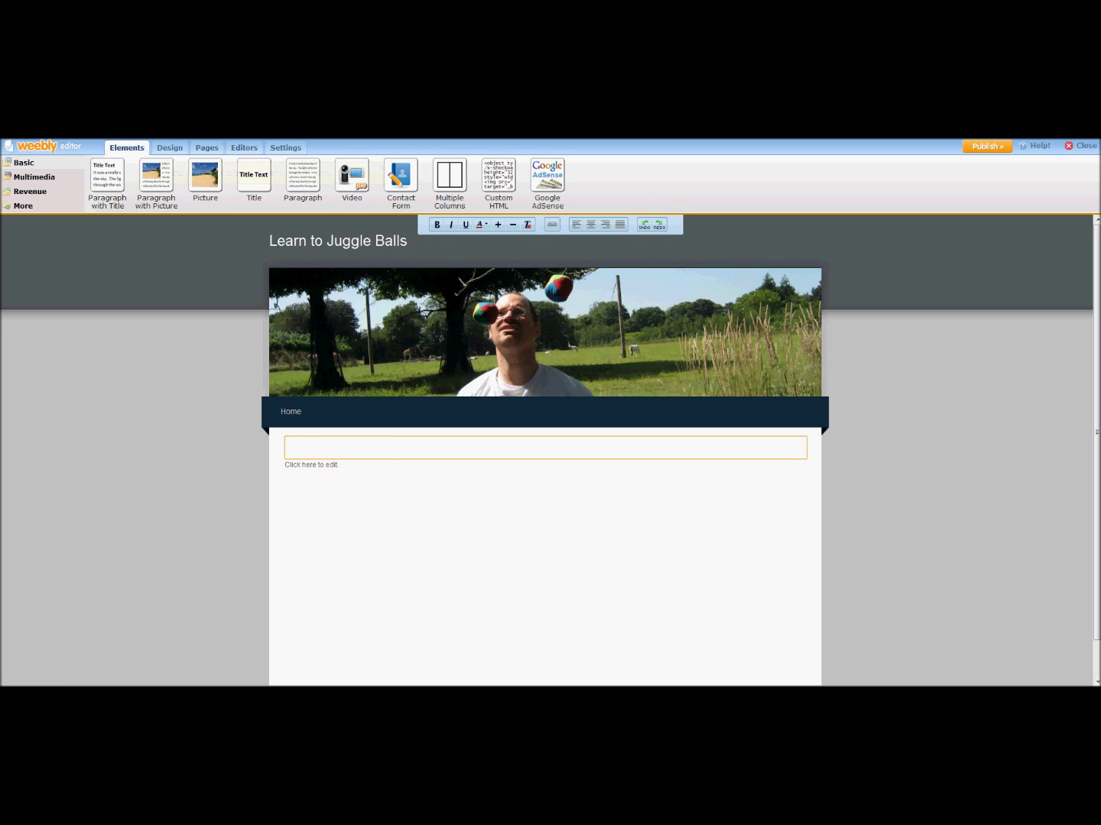
text(Juggling Balls is Easy!)
click(310, 465)
text(T)
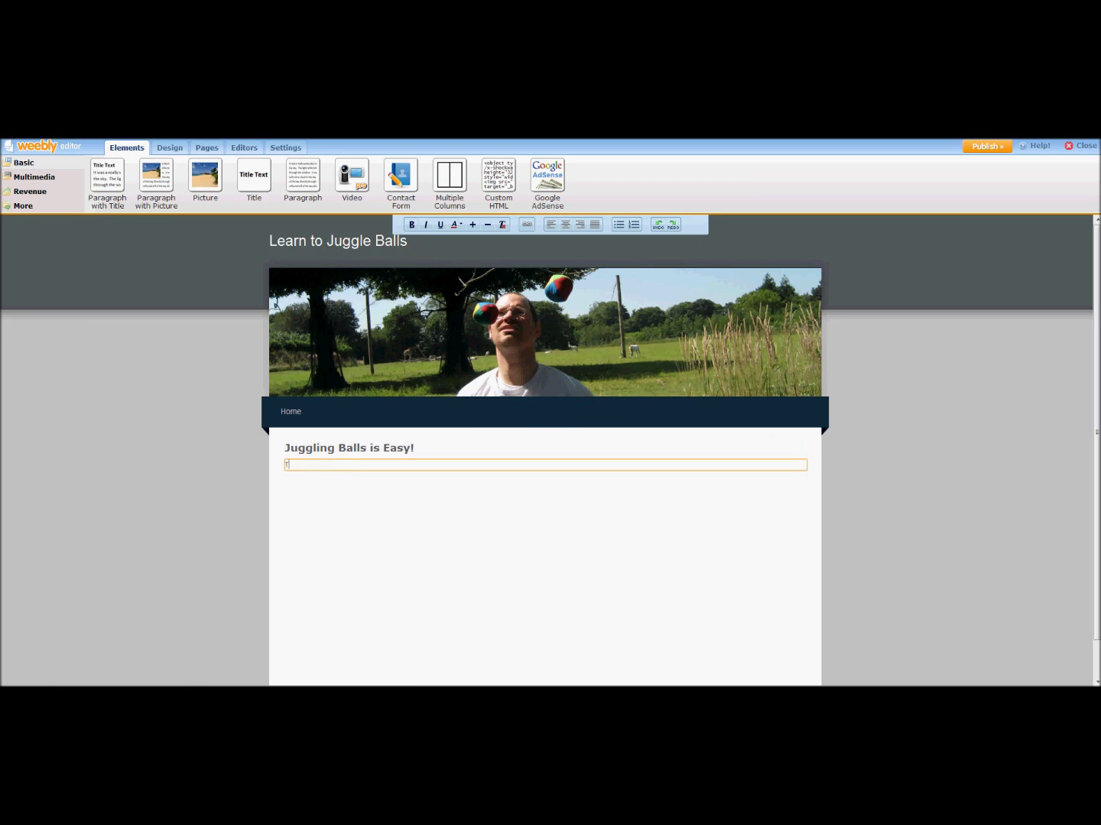
text(he most important thing to know about juggling balls is that it's ok)
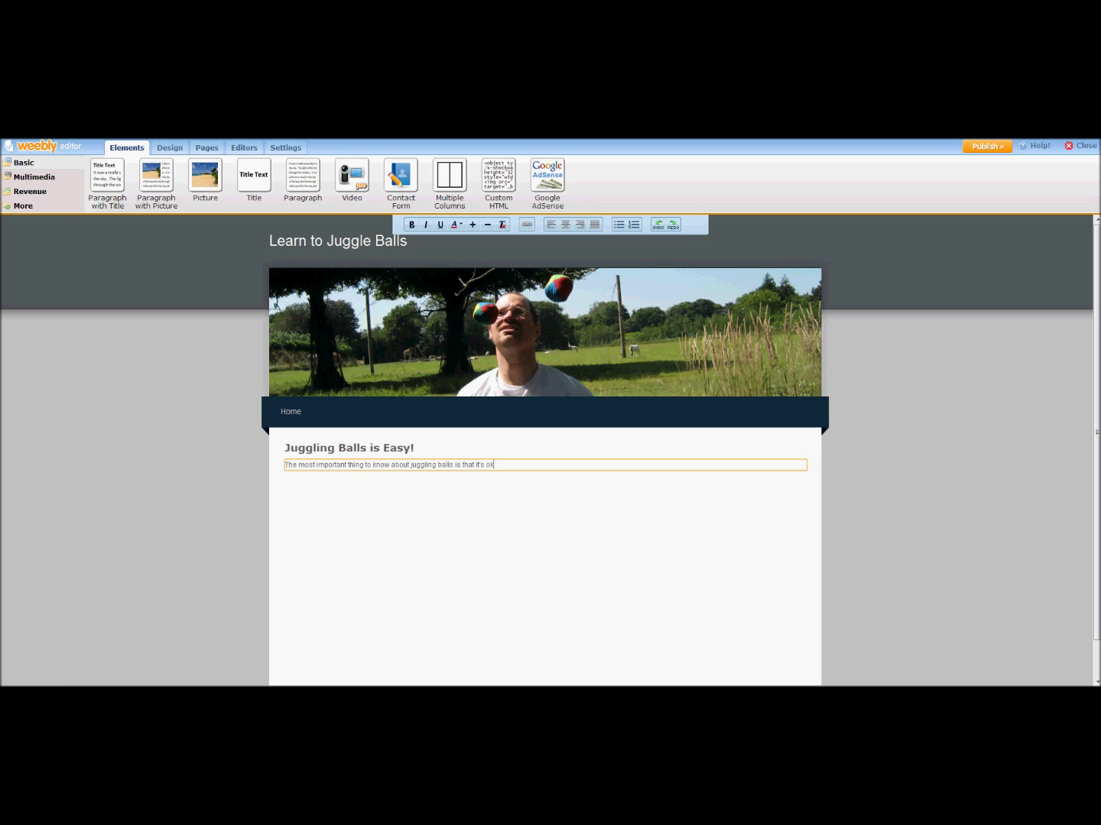
text( to drop!)
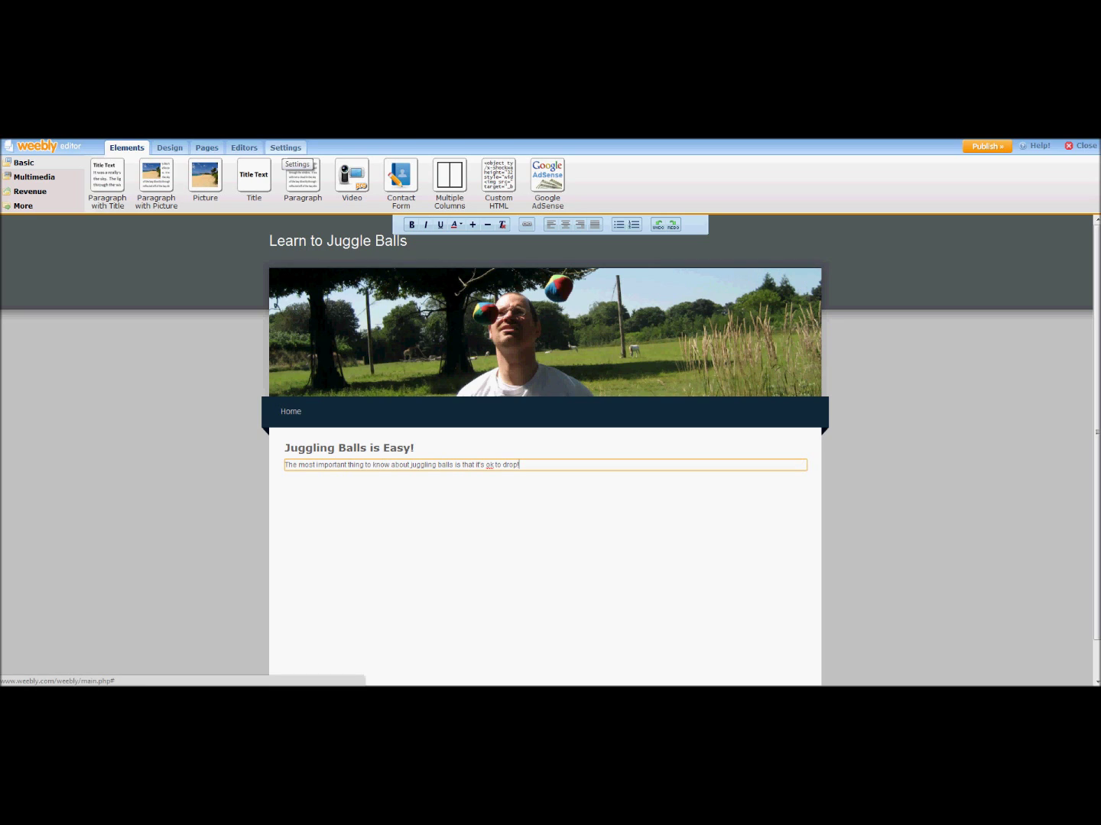
Step: Set the mobile theme colour to blue, save the site settings, and start publishing
click(285, 148)
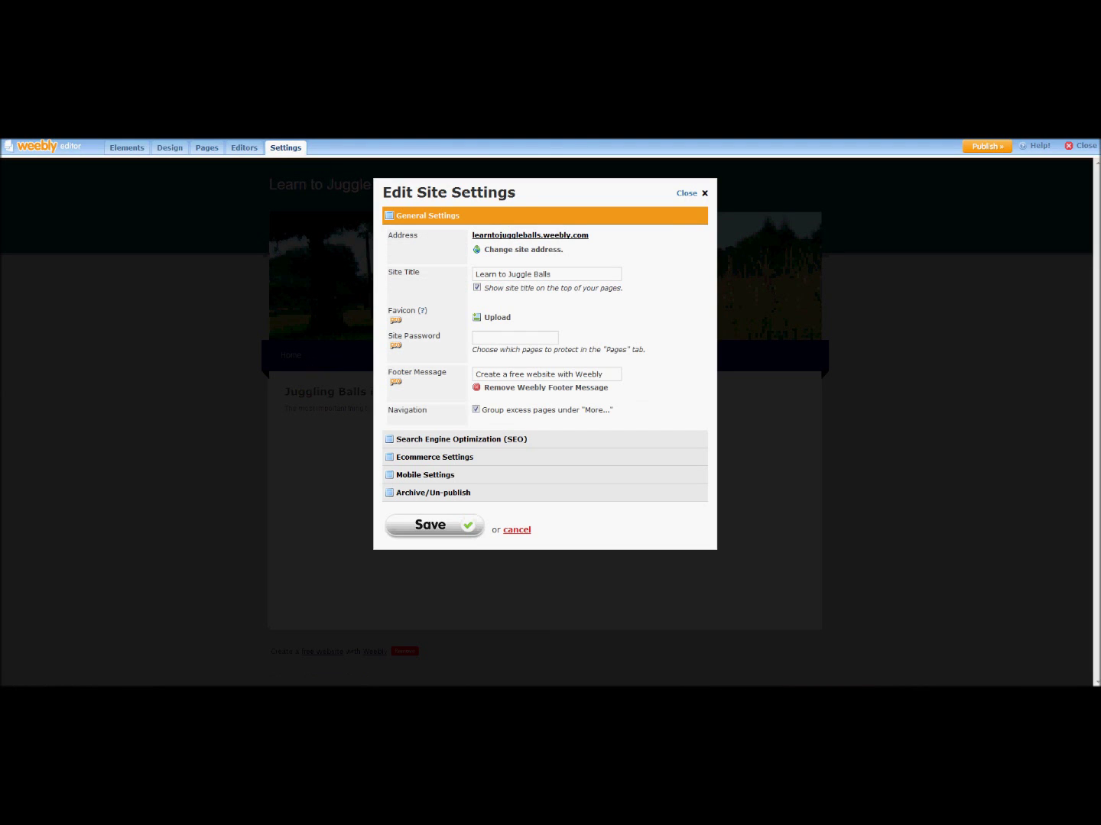
click(424, 476)
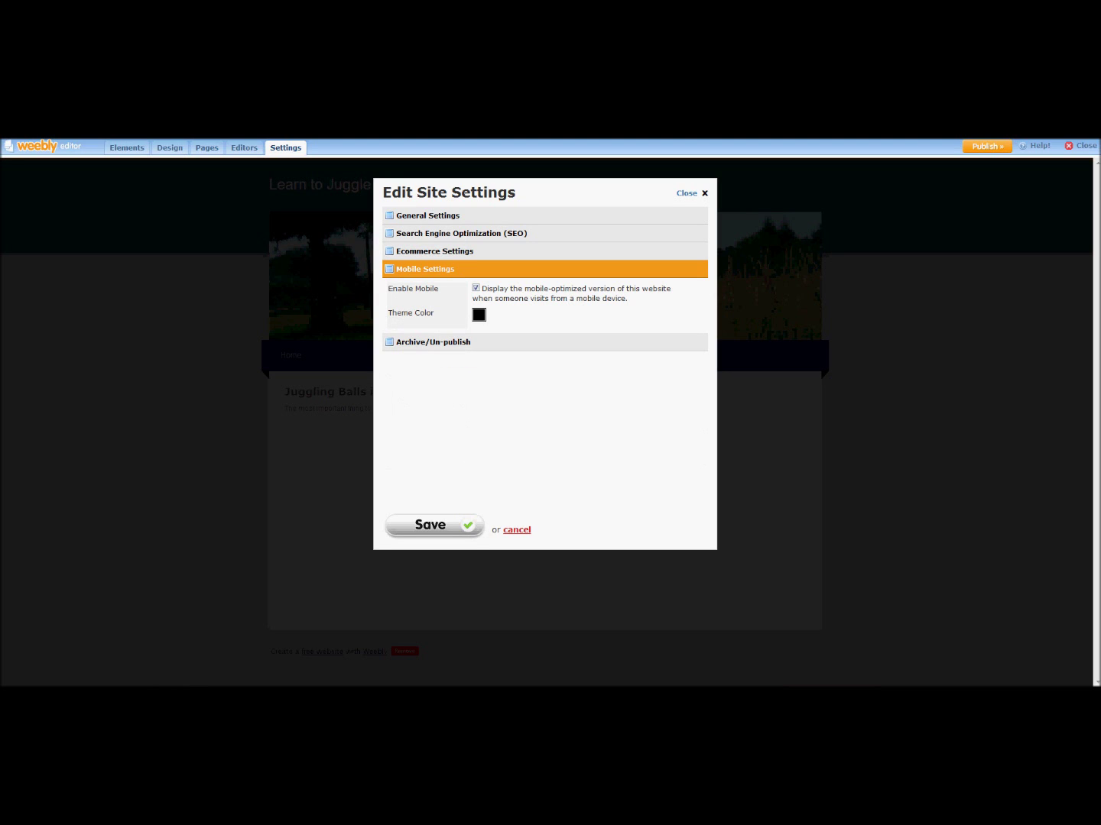
click(478, 314)
click(531, 372)
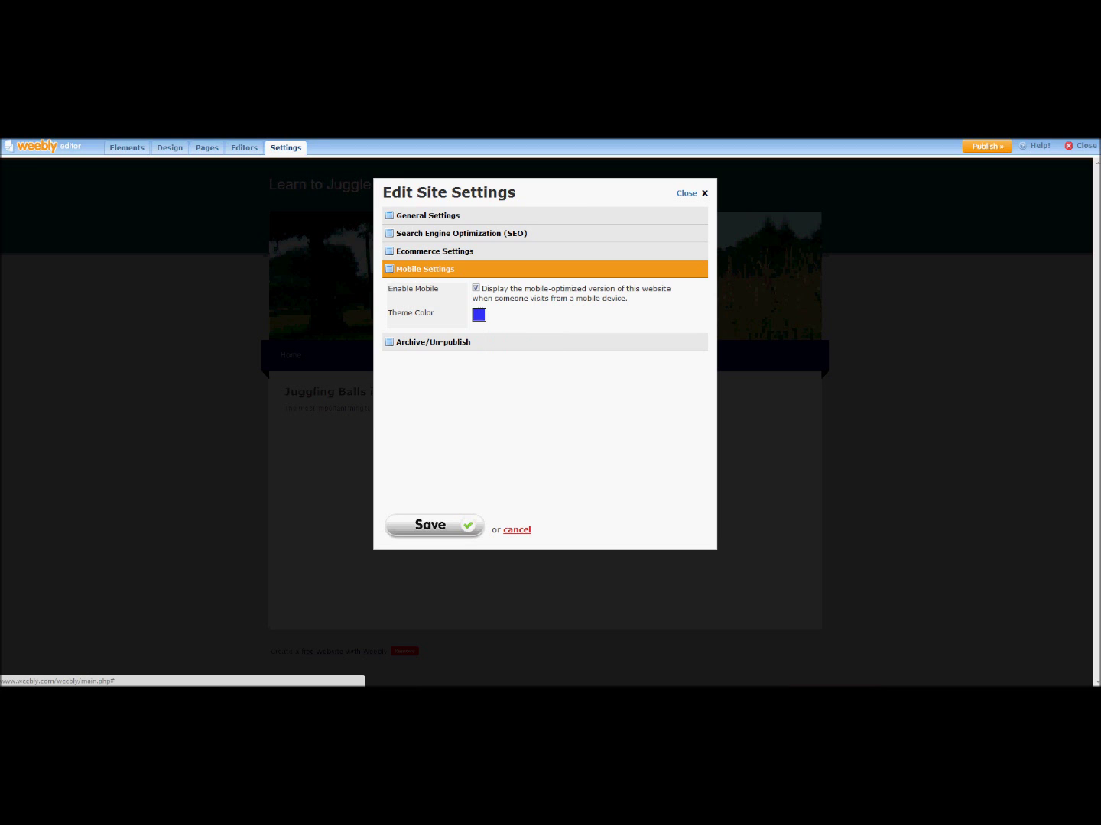
click(433, 526)
click(986, 146)
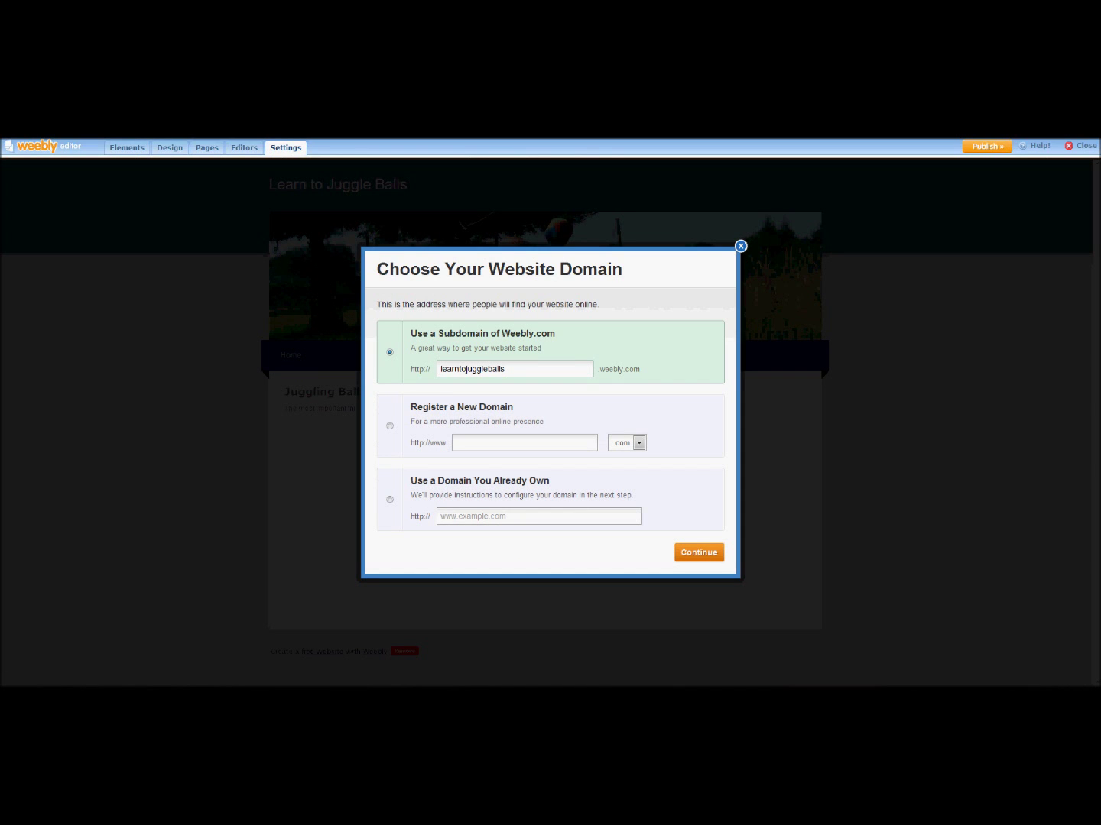
Step: Publish at learntojuggleballs.weebly.com and dismiss the Website Published message
key(Return)
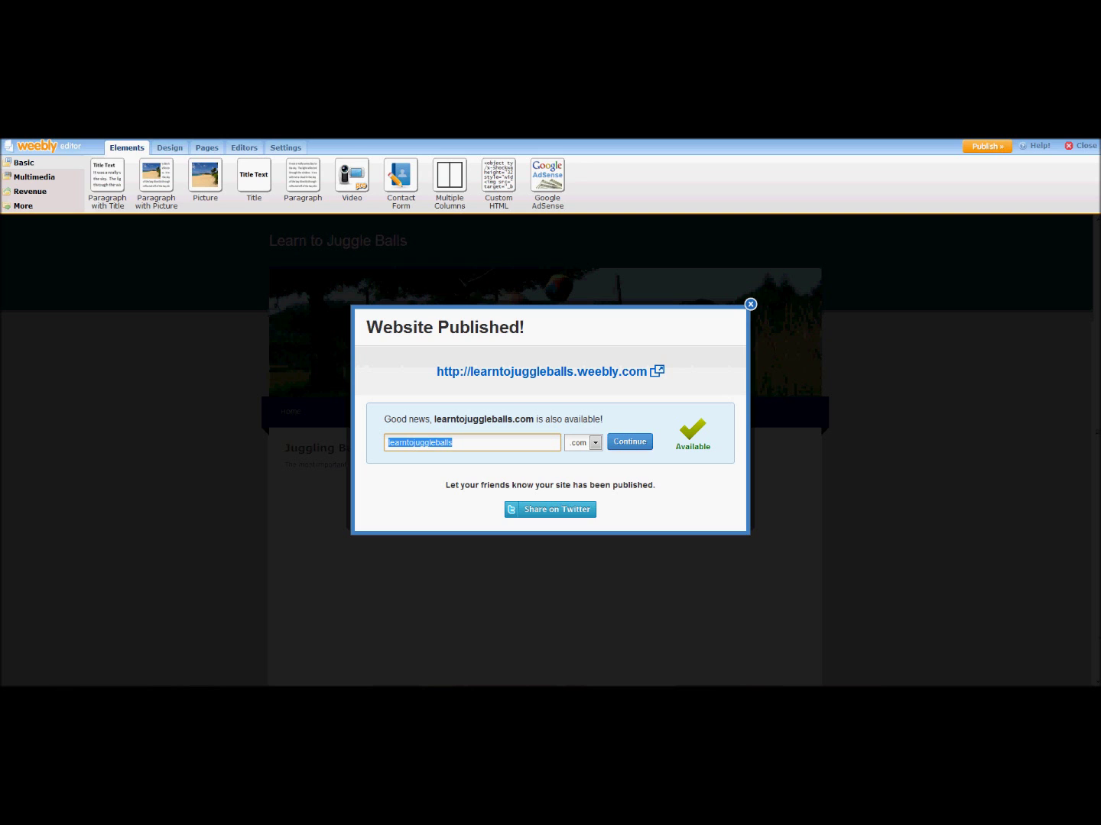
key(Escape)
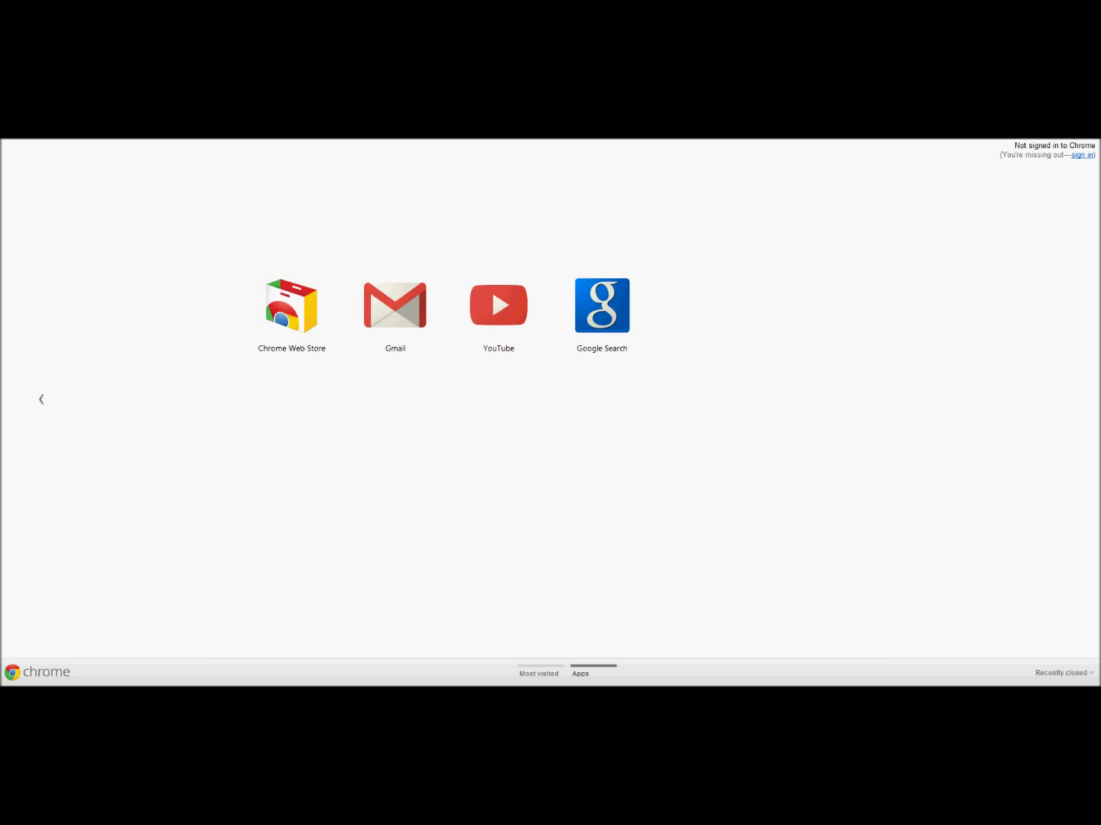
Step: Go to the AppsGeyser website and bring up previously used website addresses in the form
text(app)
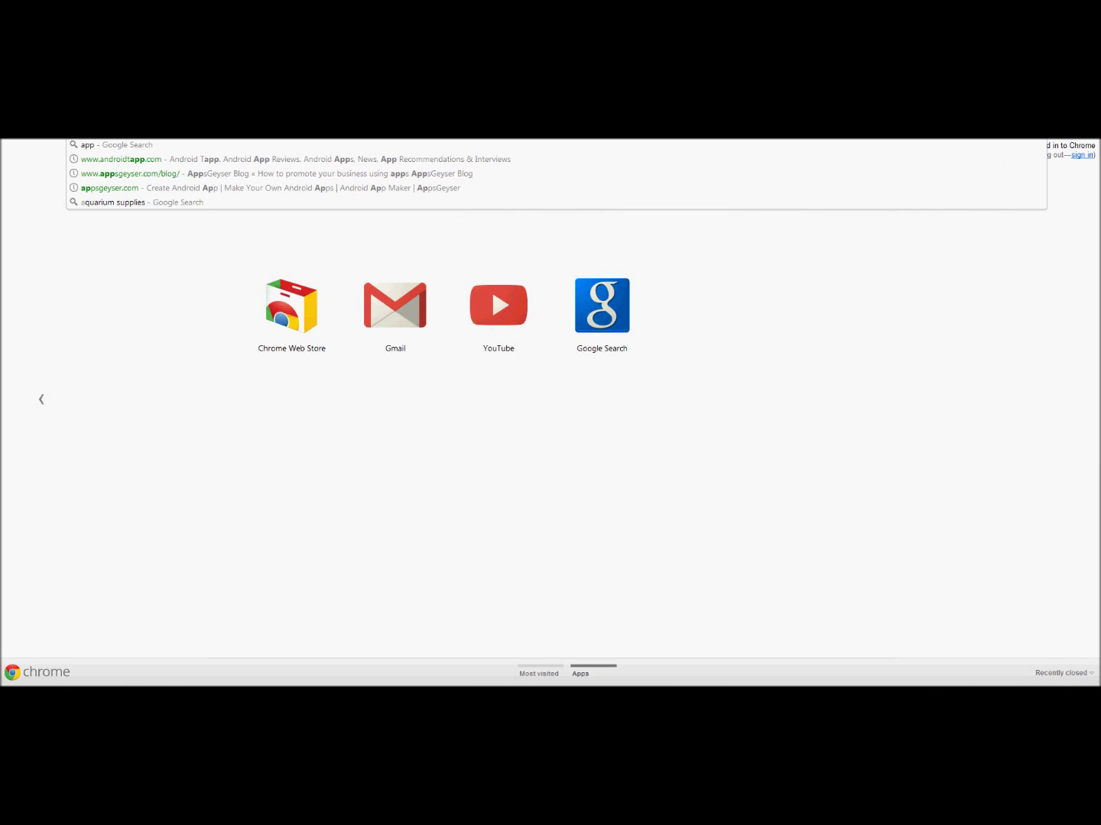
text(sgeyser)
key(Return)
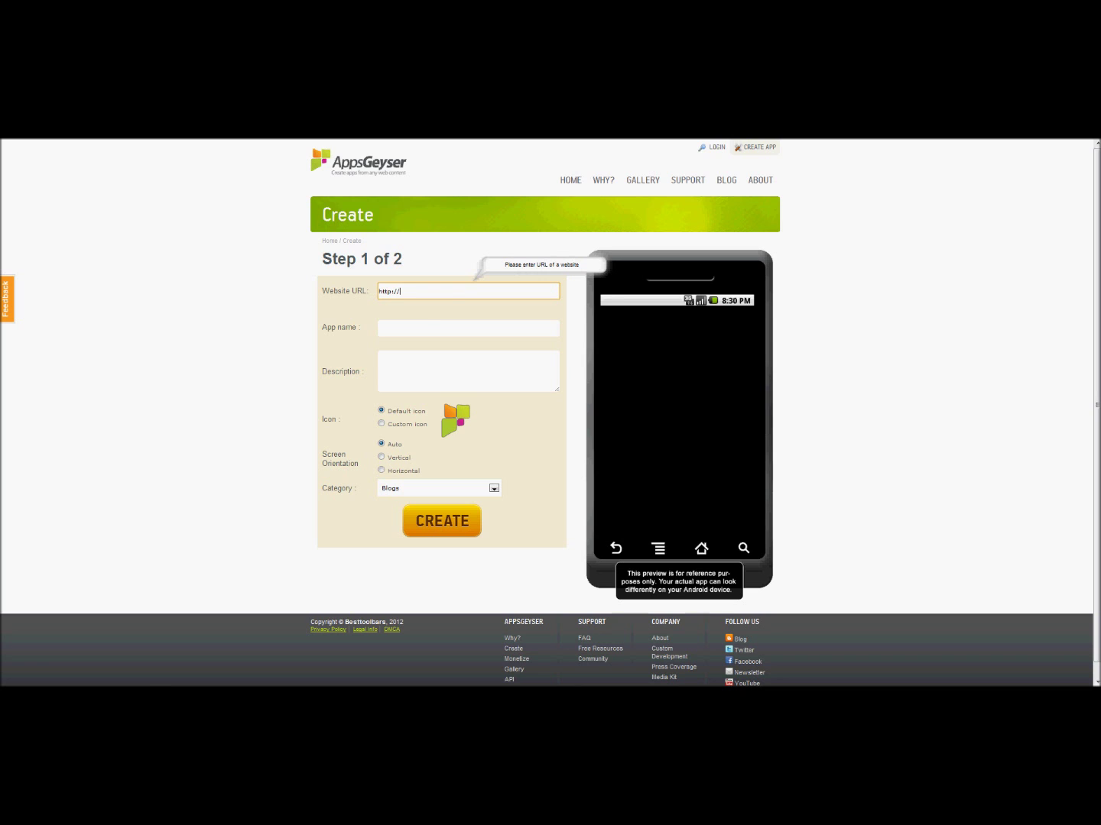
key(Down)
Step: Paste the juggling site URL, name the app 'Learn to Juggle balls!' and describe it 'Learning to Juggle balls is easy'
text(http://learntojuggleballs.weebly.com/)
click(467, 327)
text(Lea)
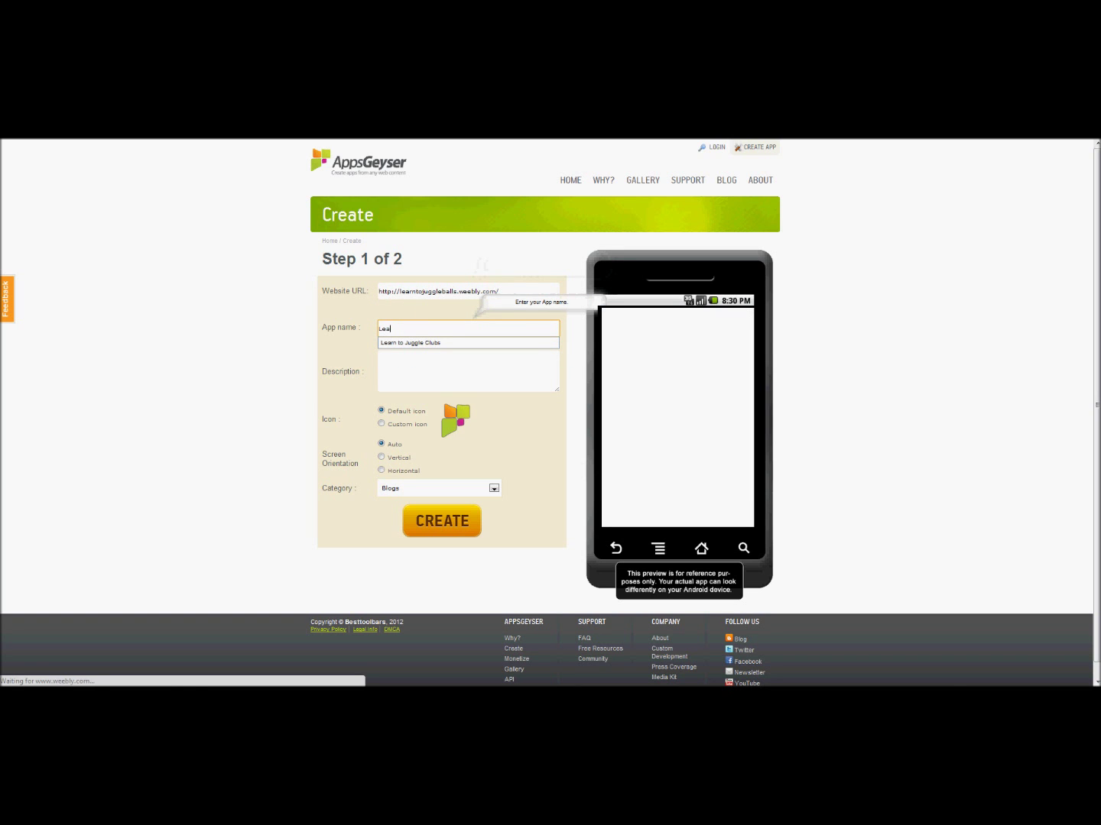
text(rn to )
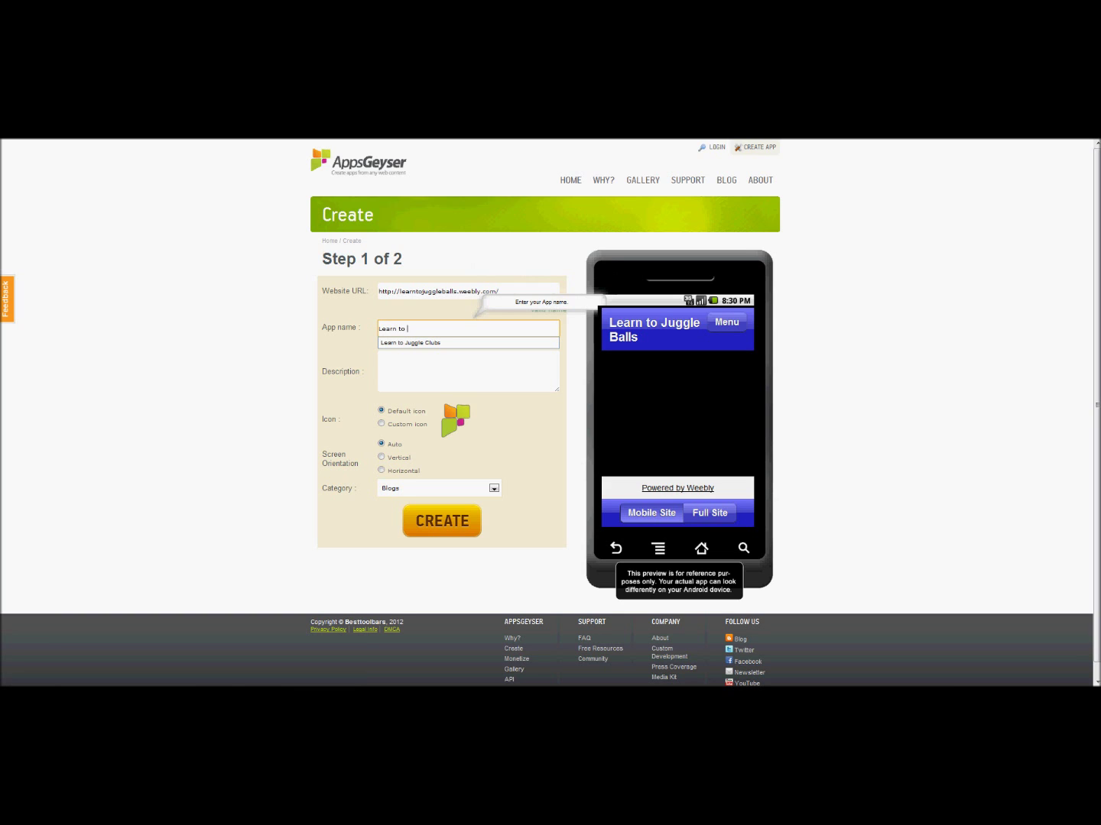
text(Juggle balls)
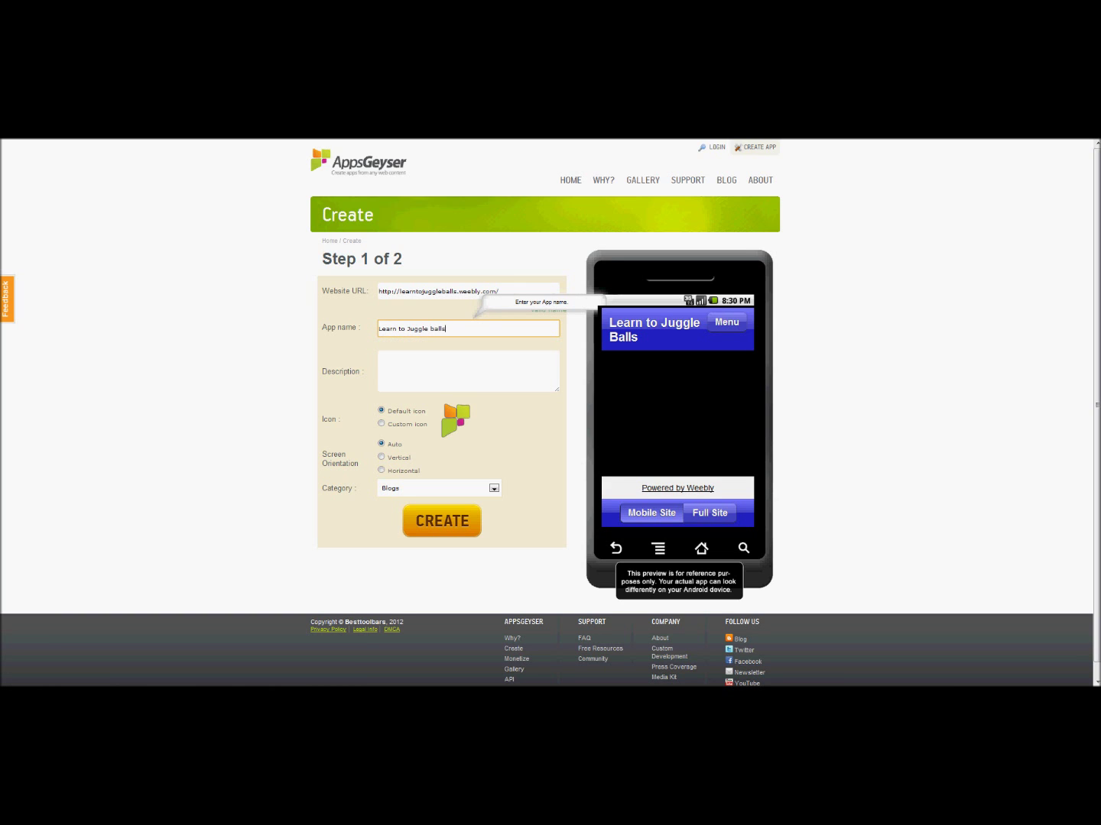
text(!)
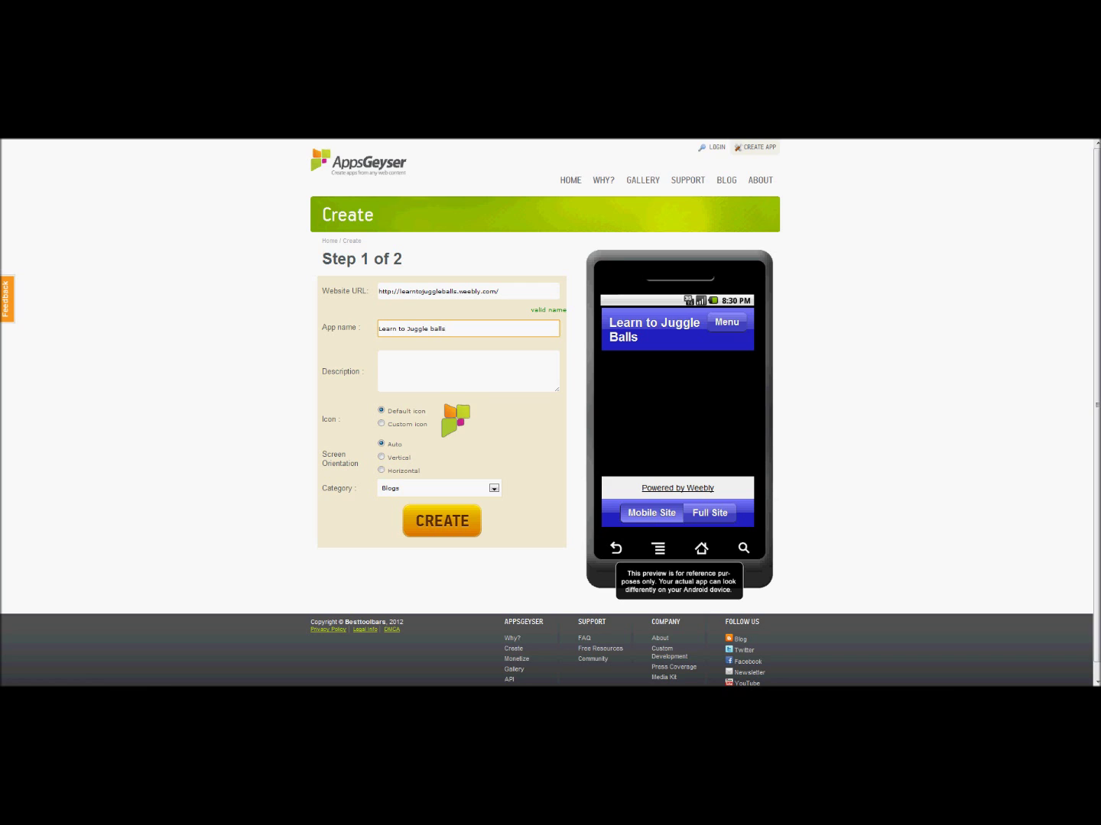
click(468, 371)
text(Le)
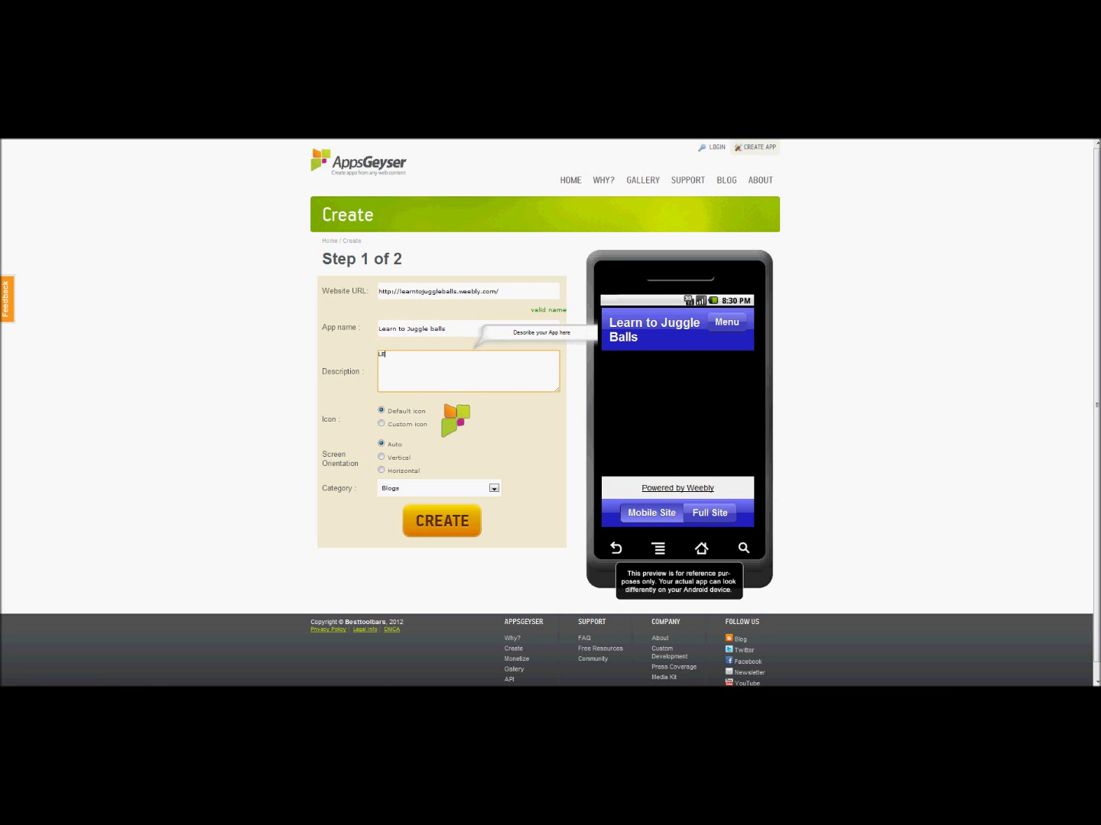
text(arning to Juggle balls is easy)
Step: Choose the Fun&Games category and submit the first step of the app form
click(440, 488)
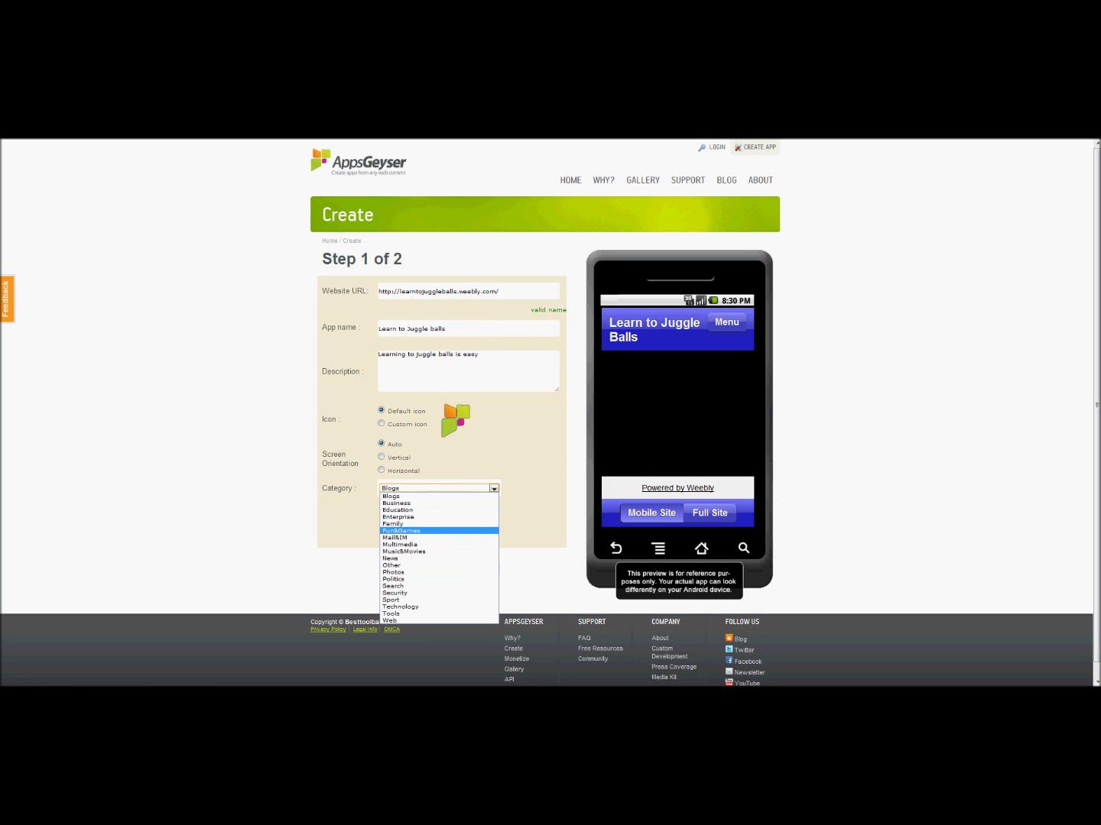
click(400, 530)
click(442, 520)
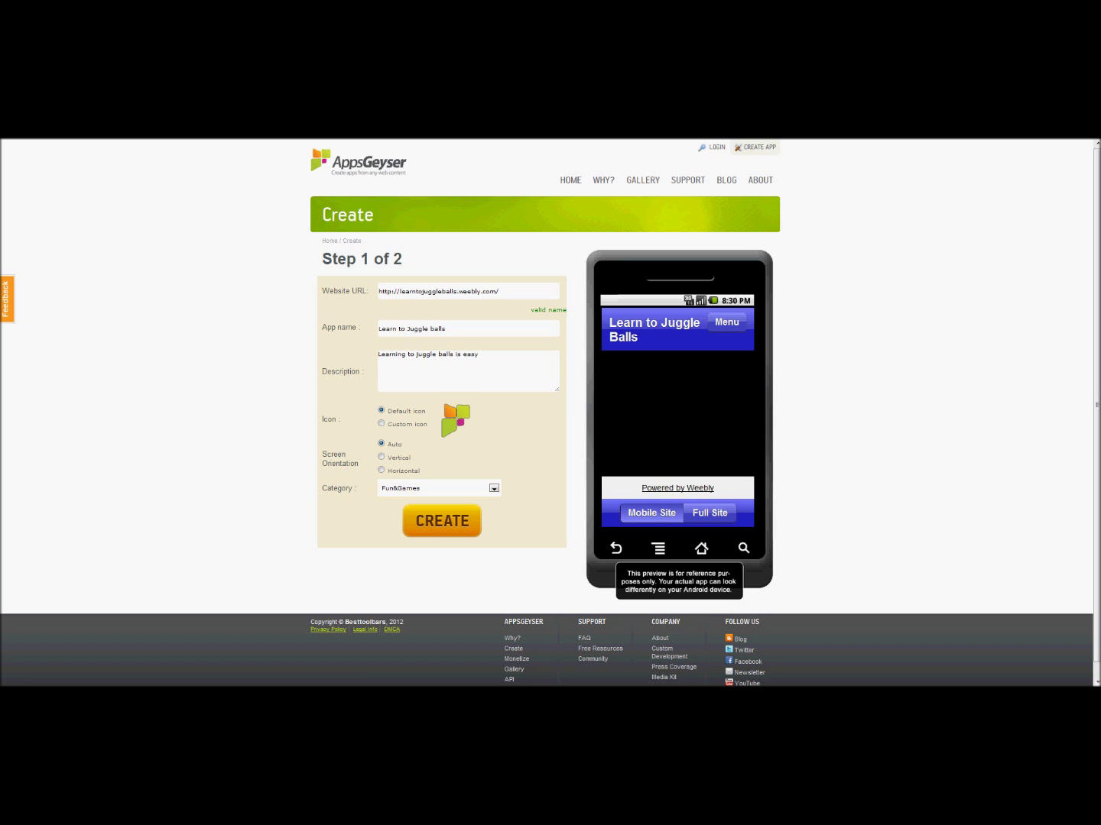